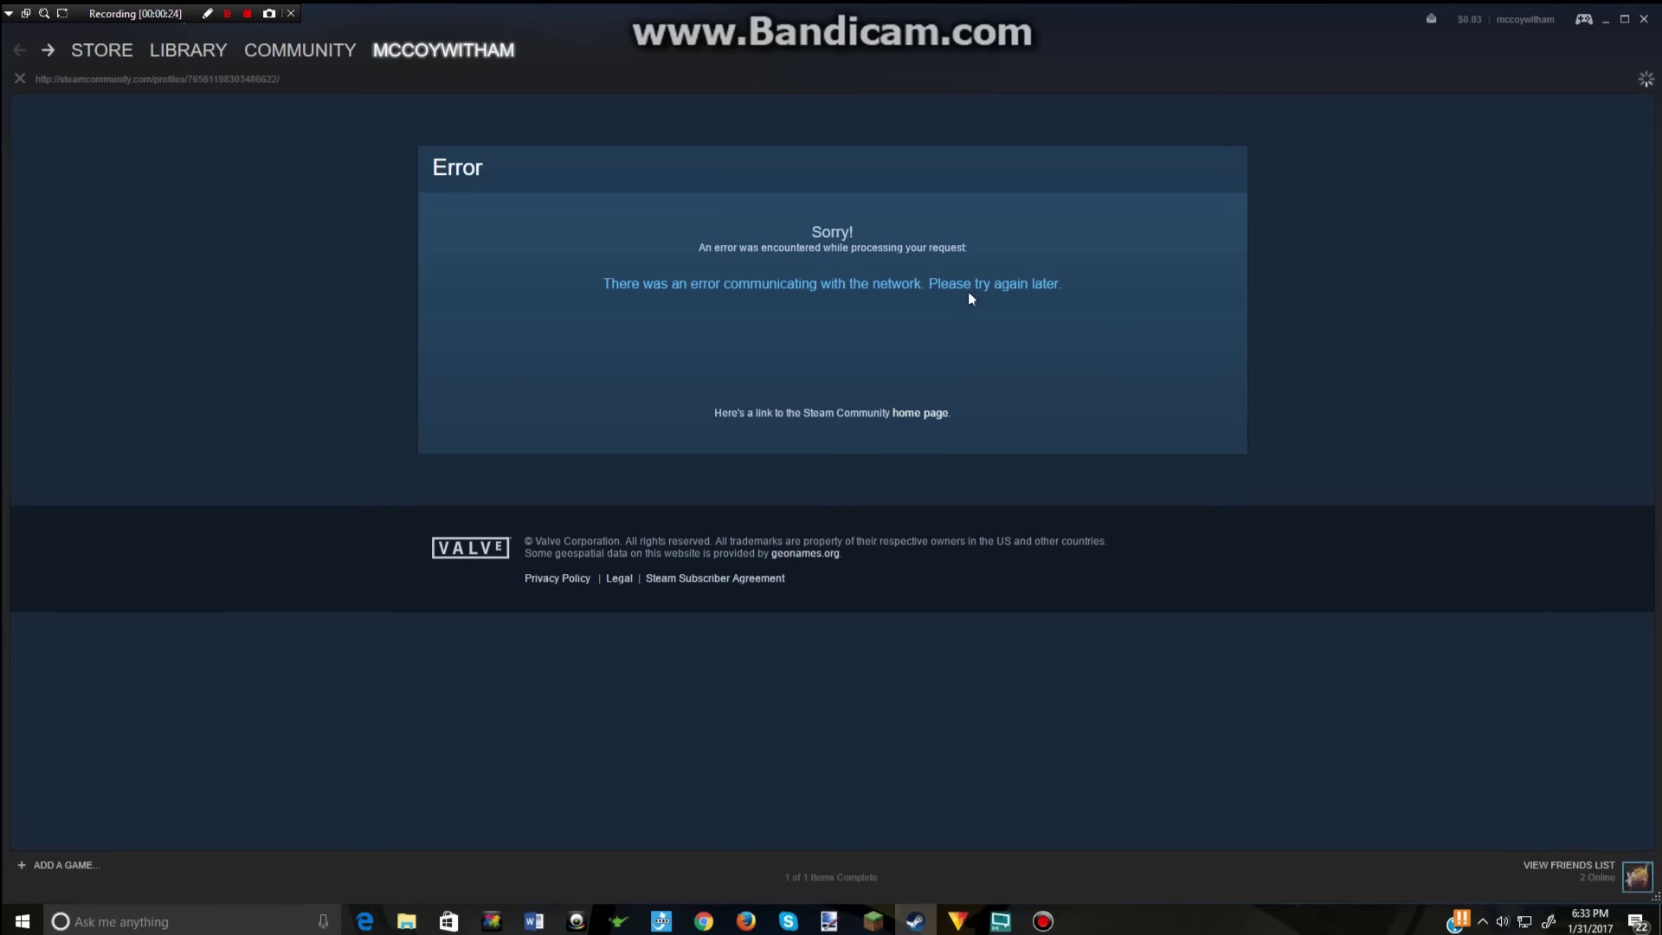
Open Account Details from the account name menu; it fails with a server communication error
left_click(1537, 22)
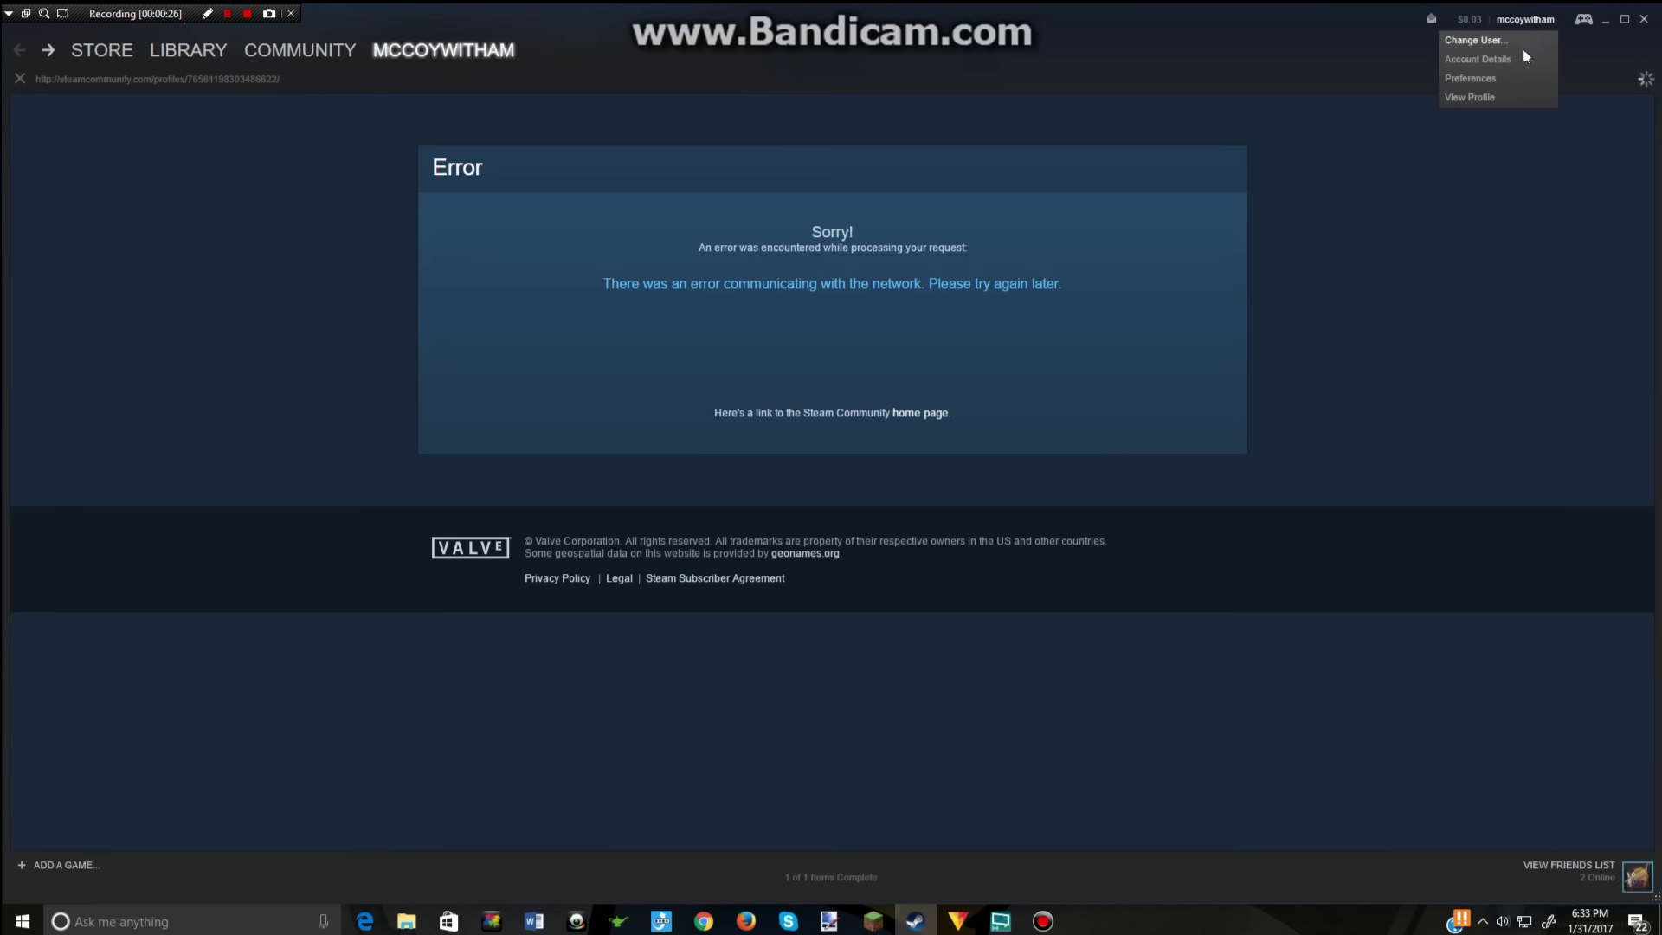
left_click(1520, 62)
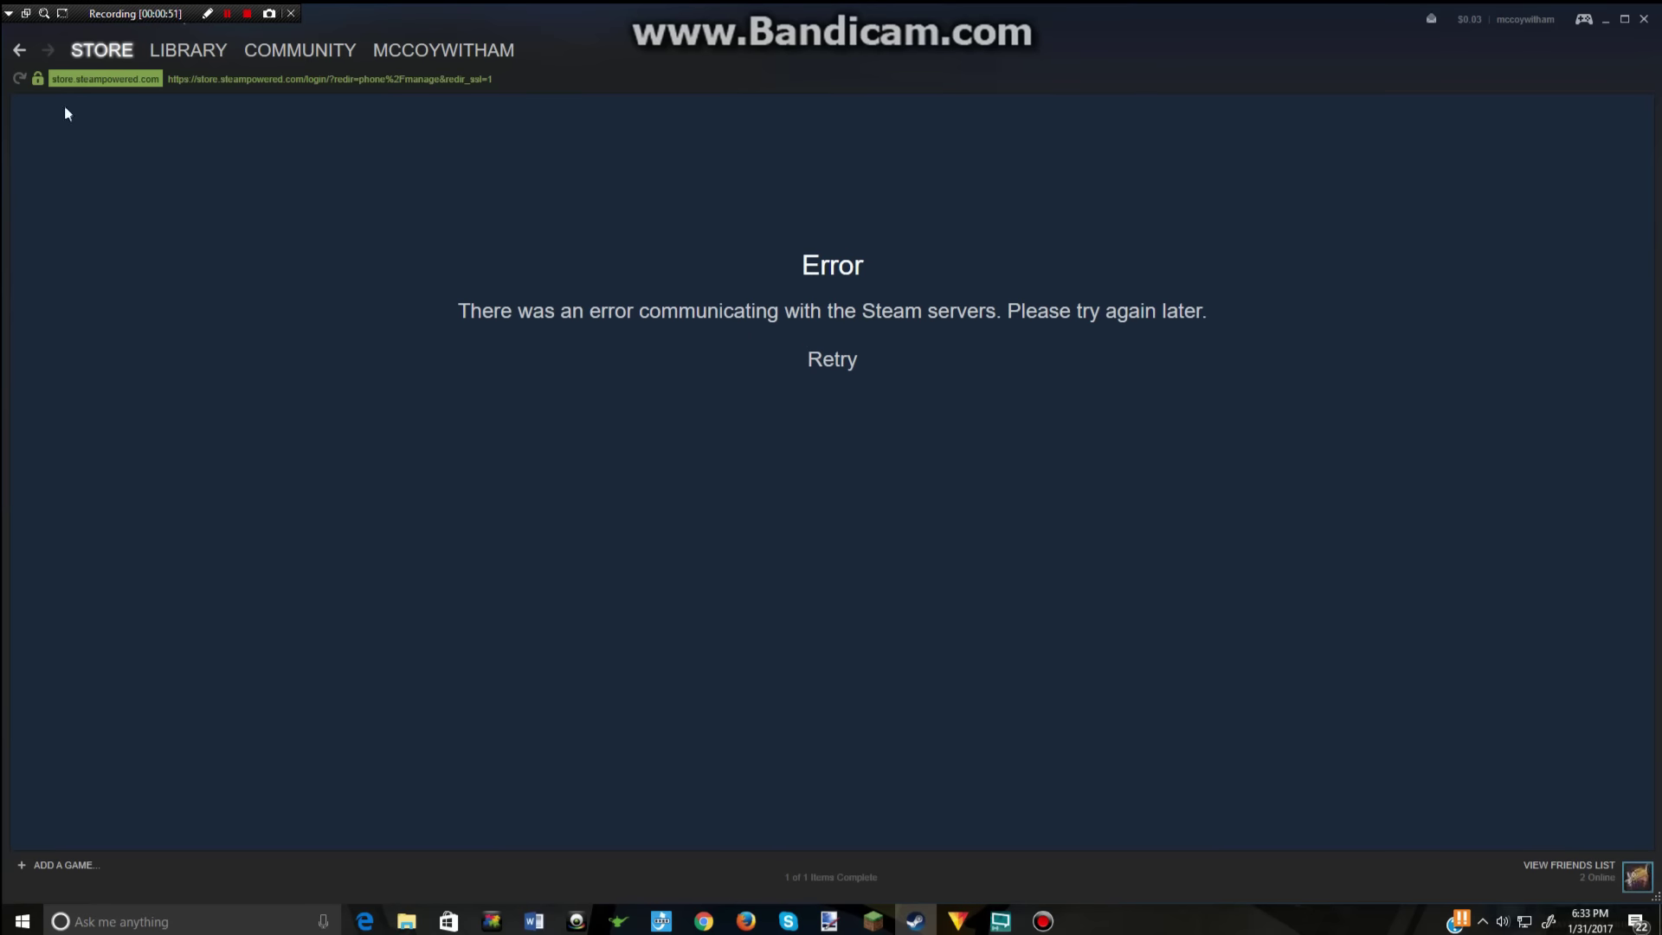
Reload the failed page twice, then reopen Account Details from the account menu
left_click(23, 83)
left_click(19, 79)
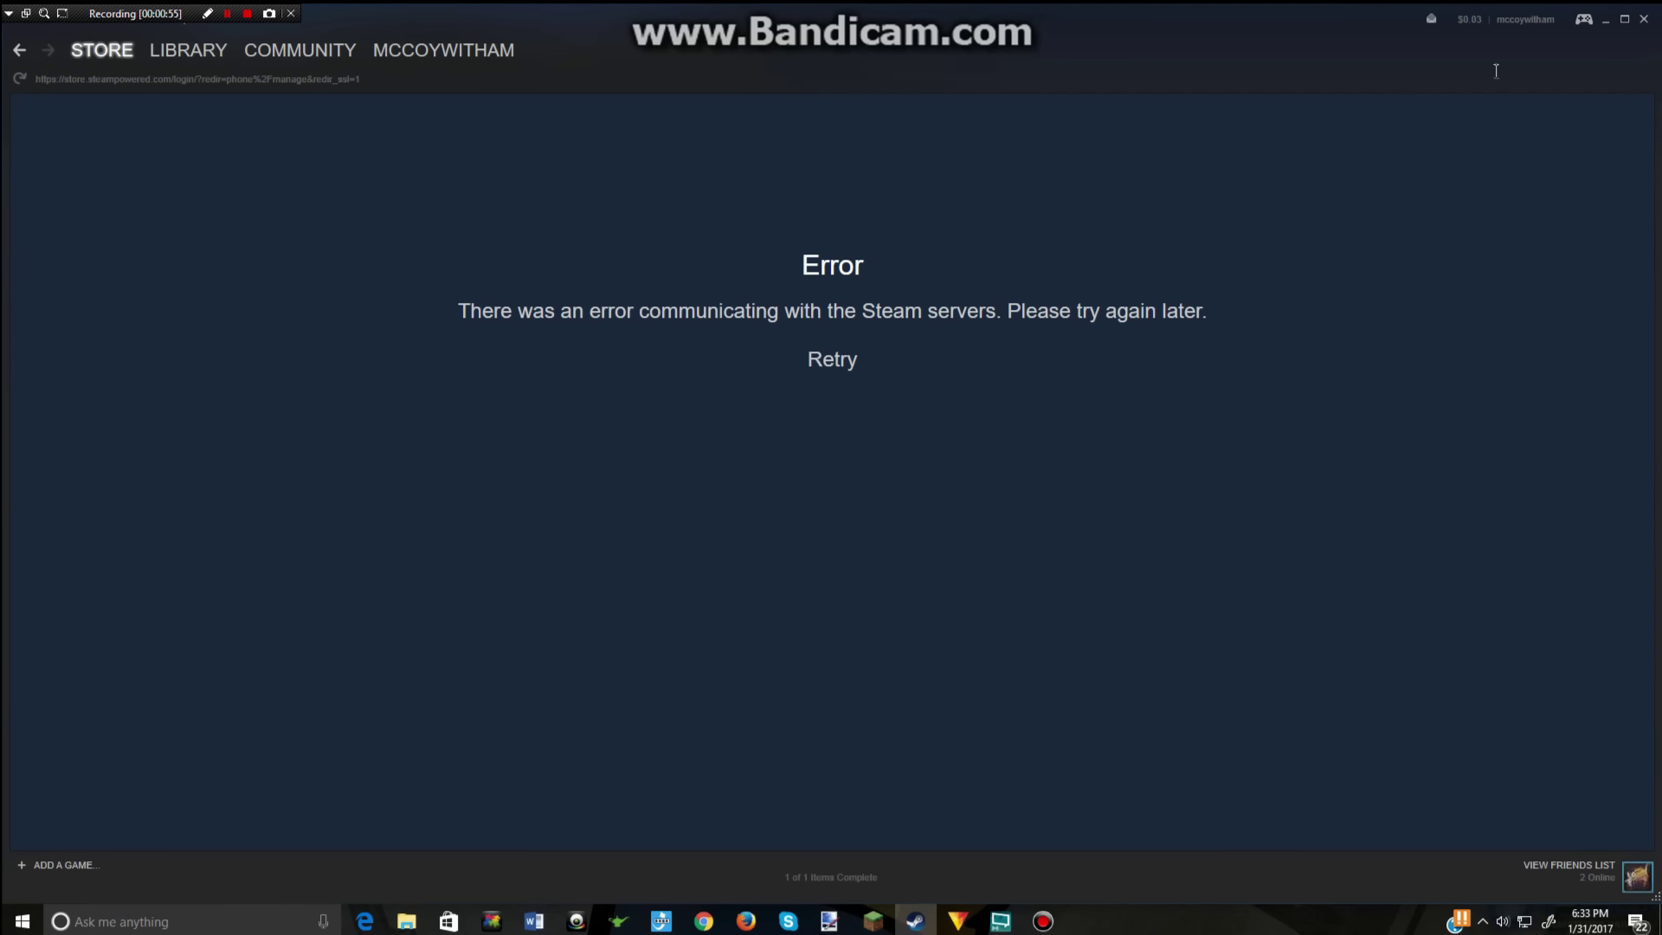
left_click(1516, 22)
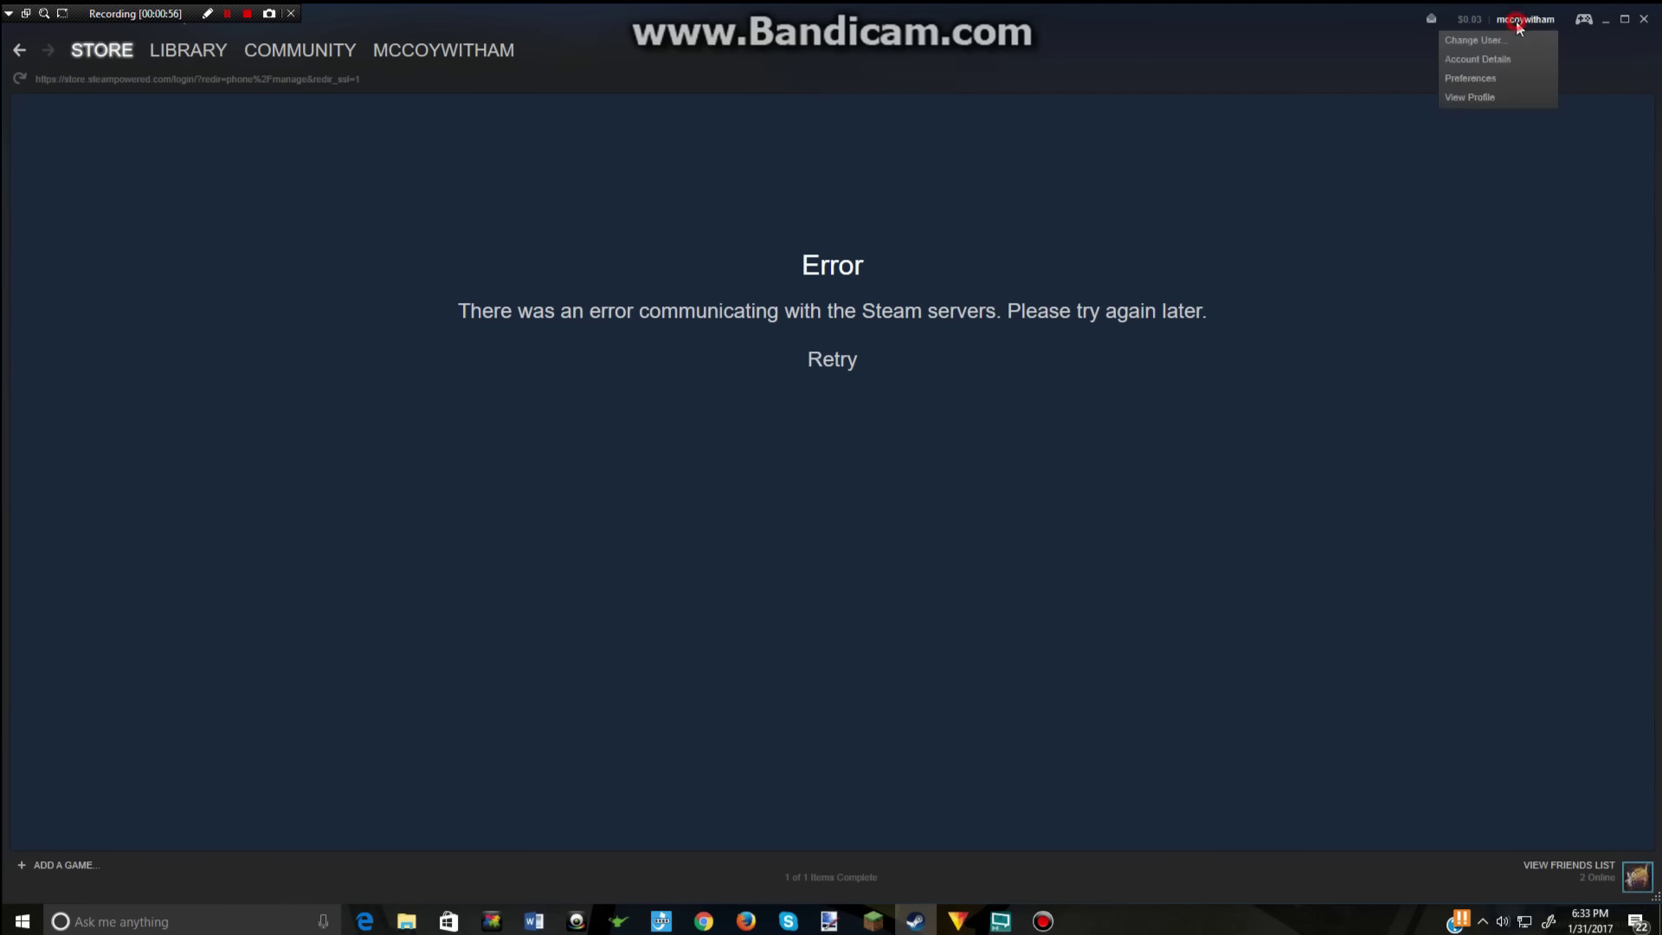
left_click(1496, 60)
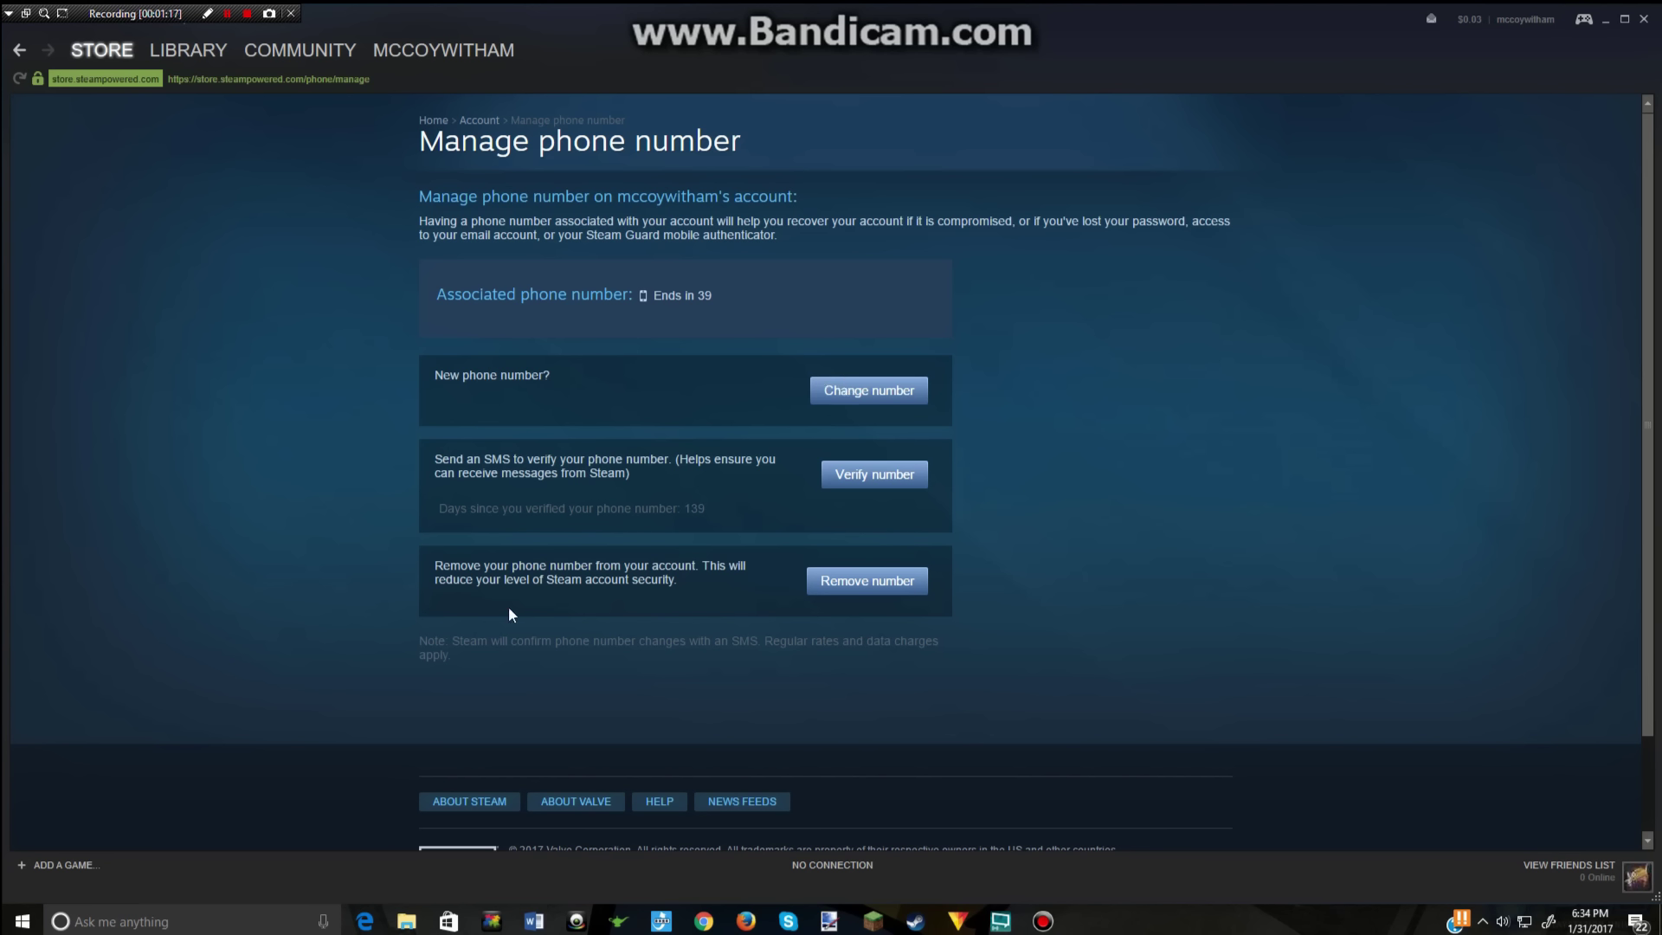
Choose Change number, then 'Remove my old phone number' to reach Steam Support's reset options
left_click(850, 401)
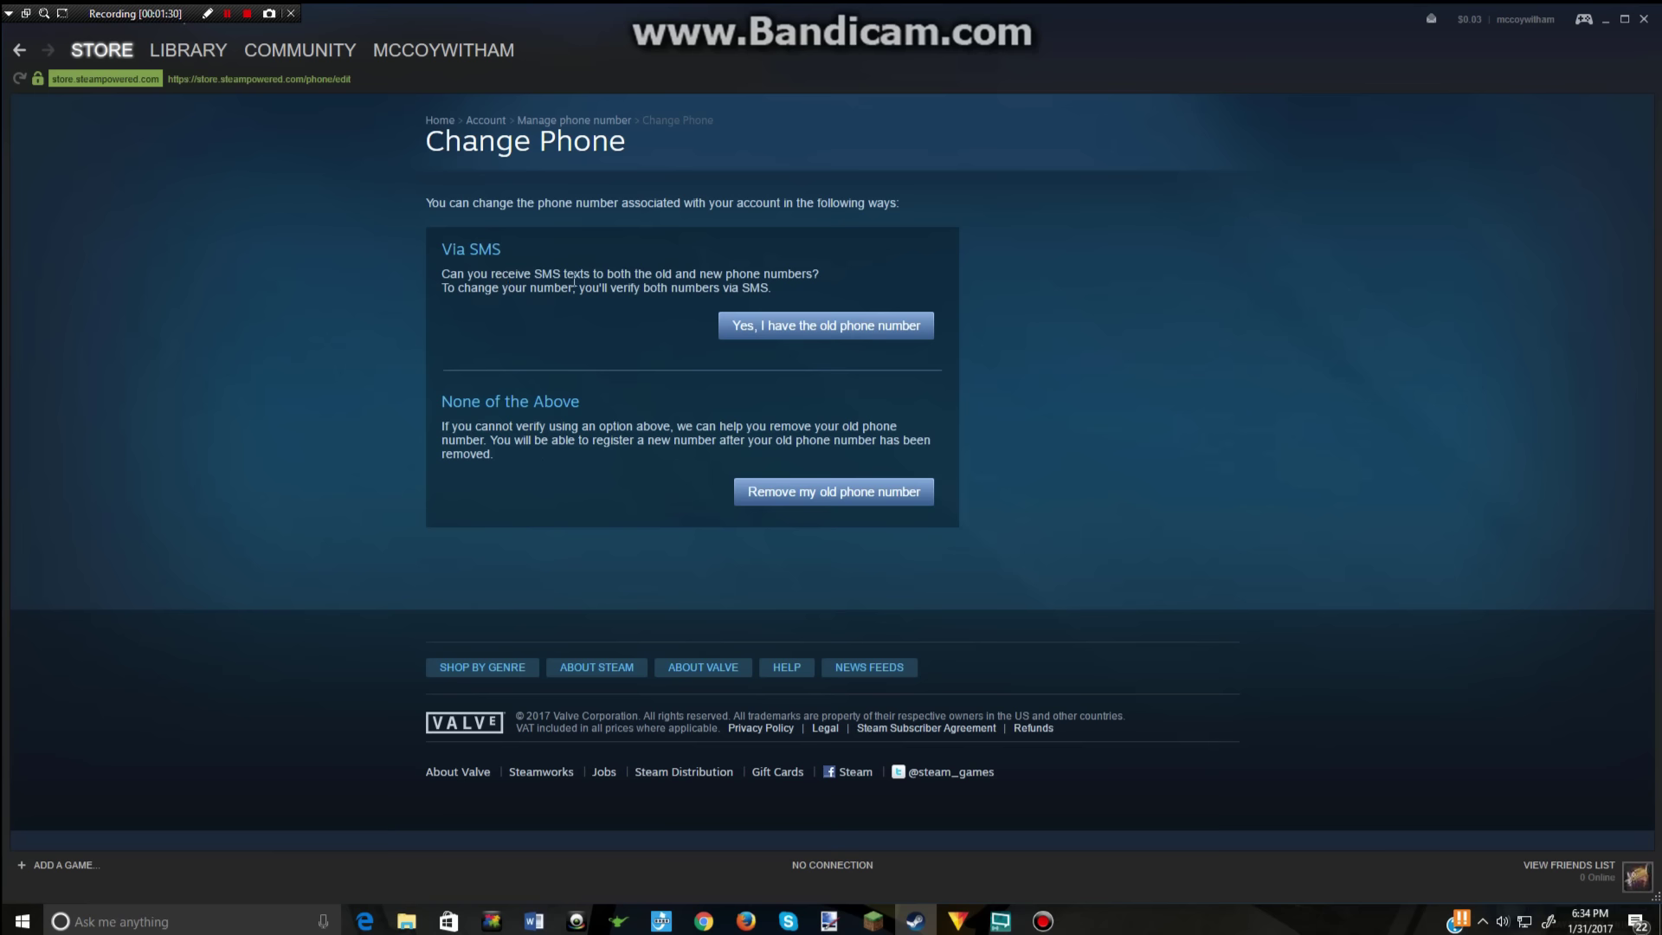
left_click(799, 498)
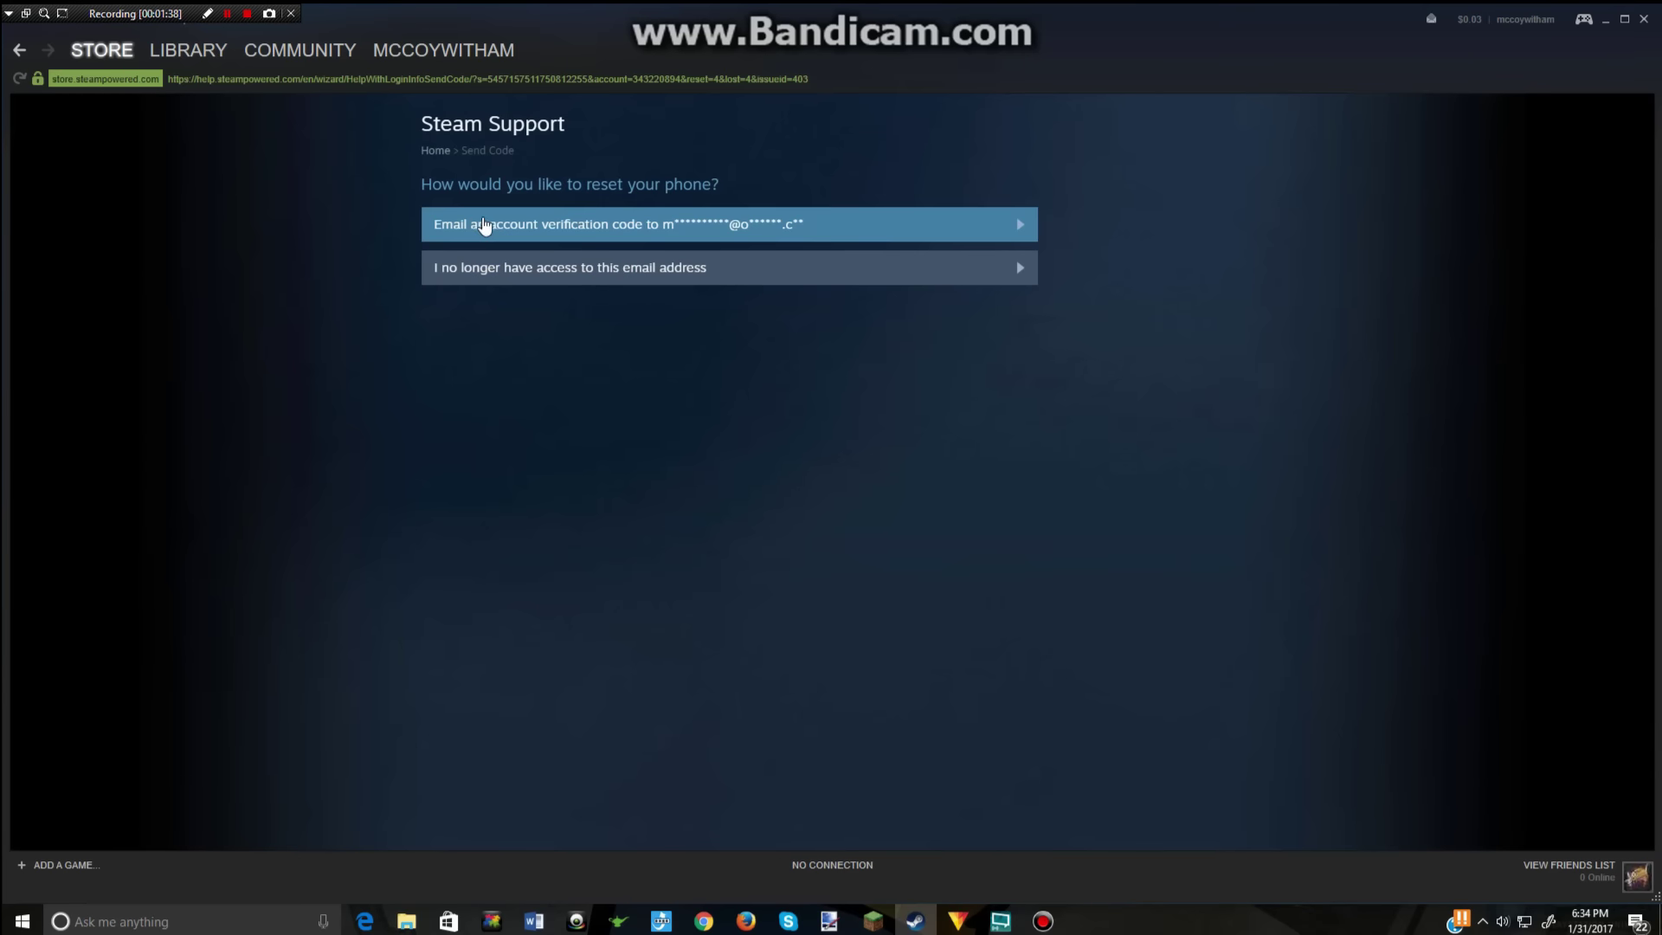
Request an emailed account verification code to reach removal of the number ending in 39
left_click(488, 224)
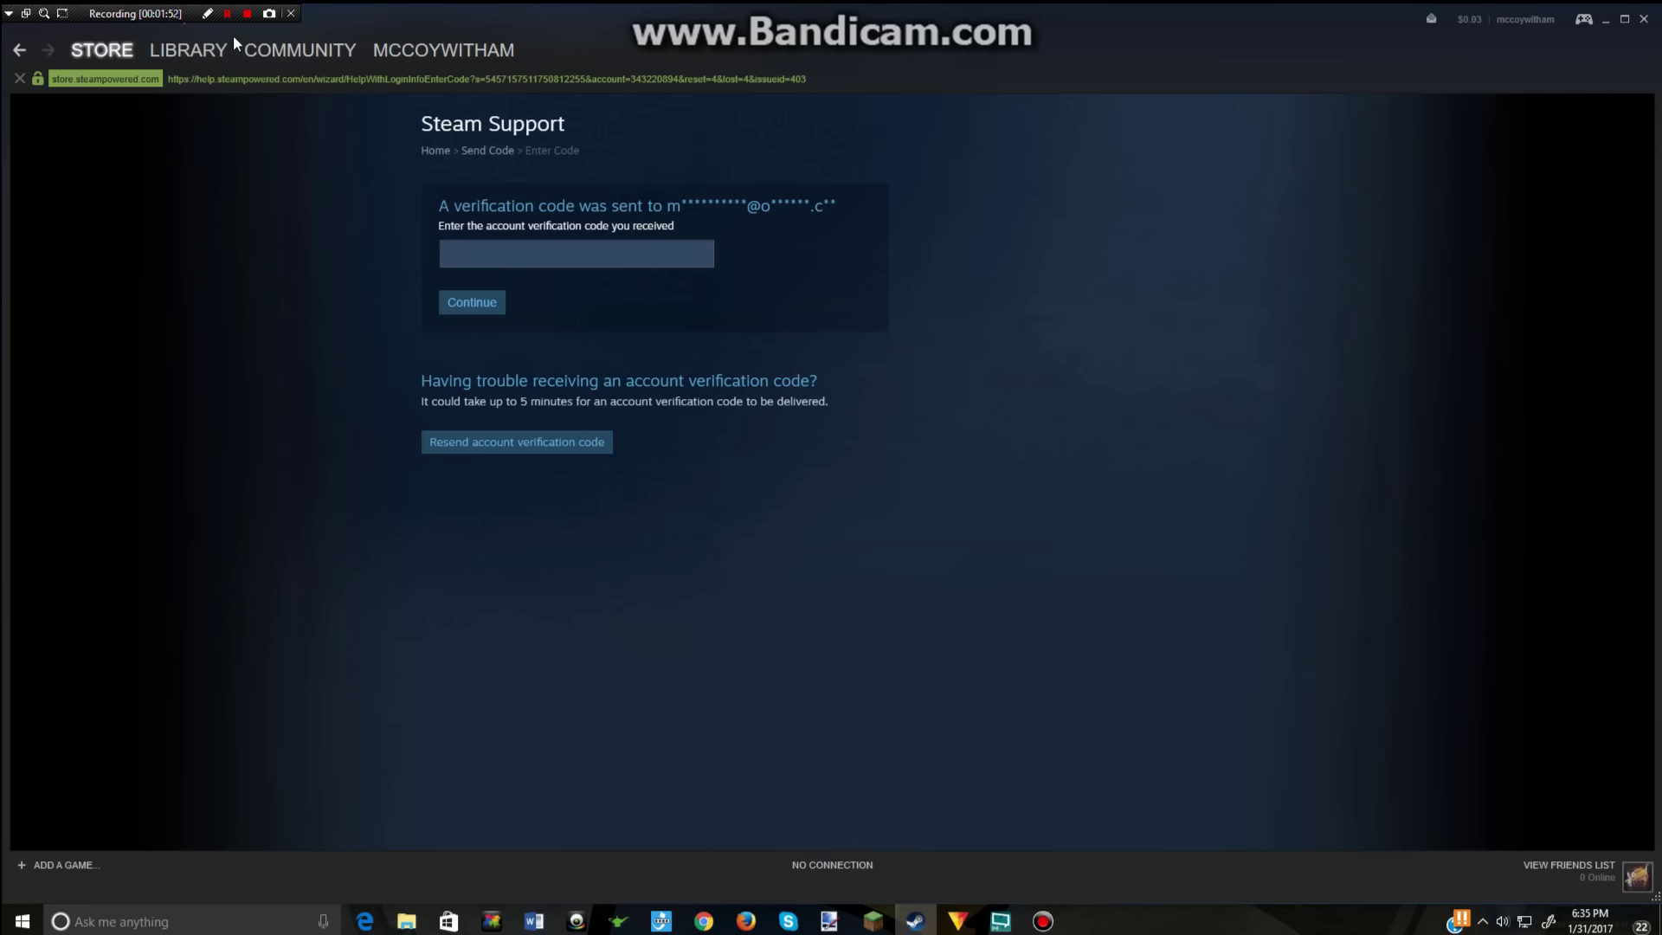
left_click_drag(233, 24, 231, 891)
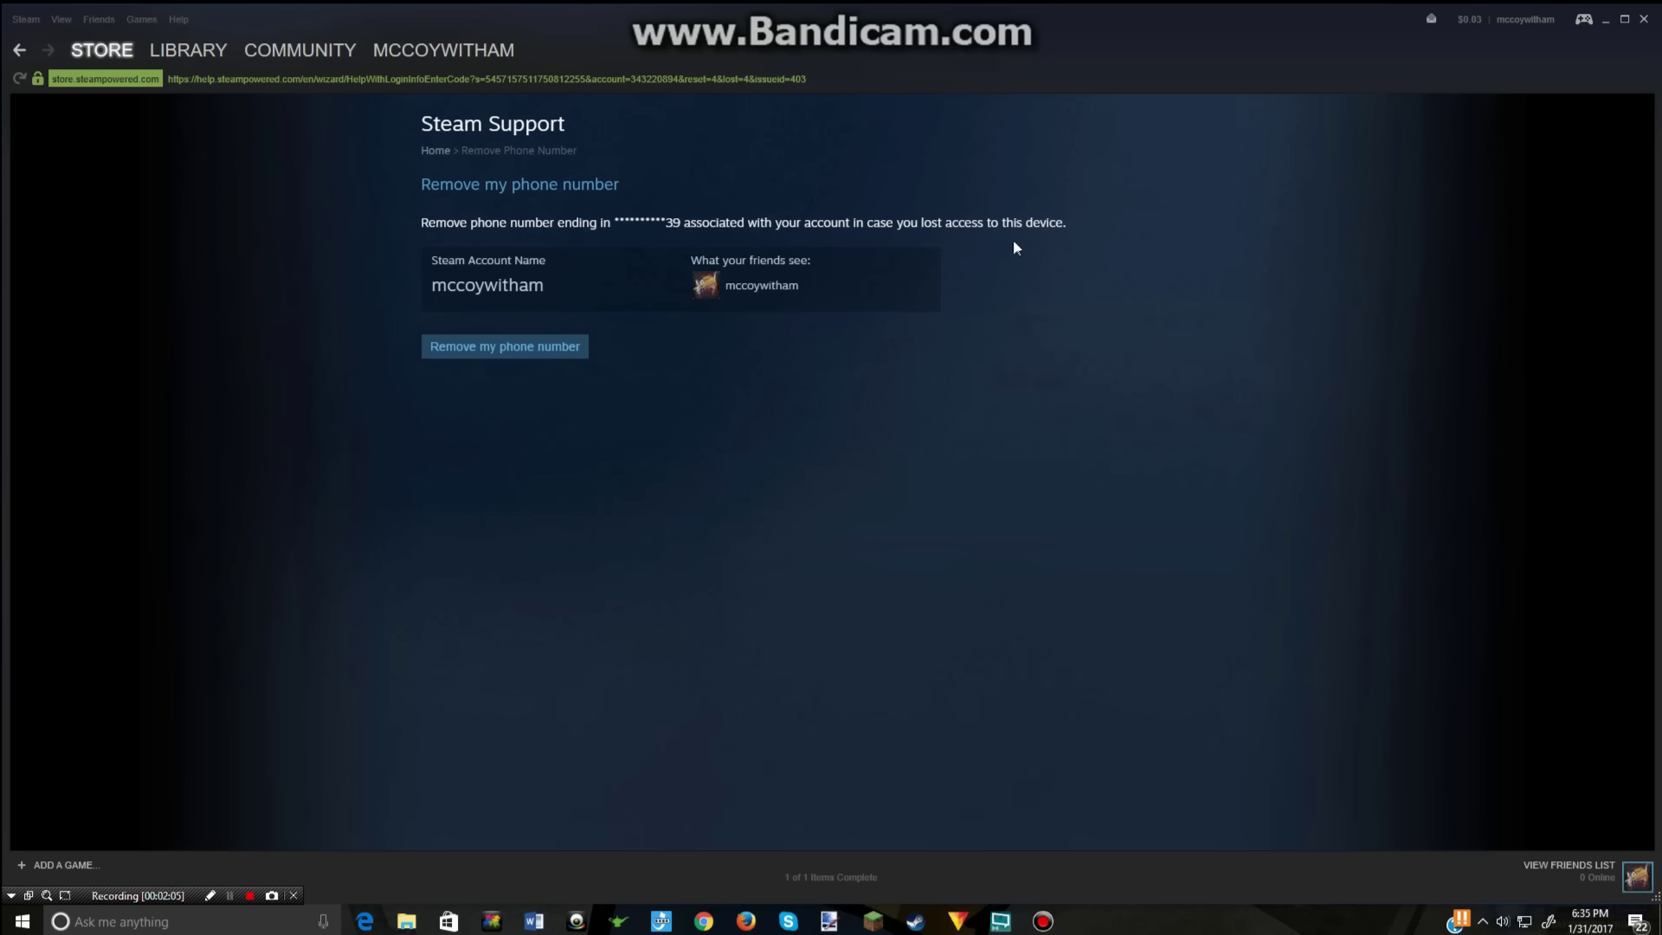
Confirm removal of the old phone number ending in 39
left_click(521, 351)
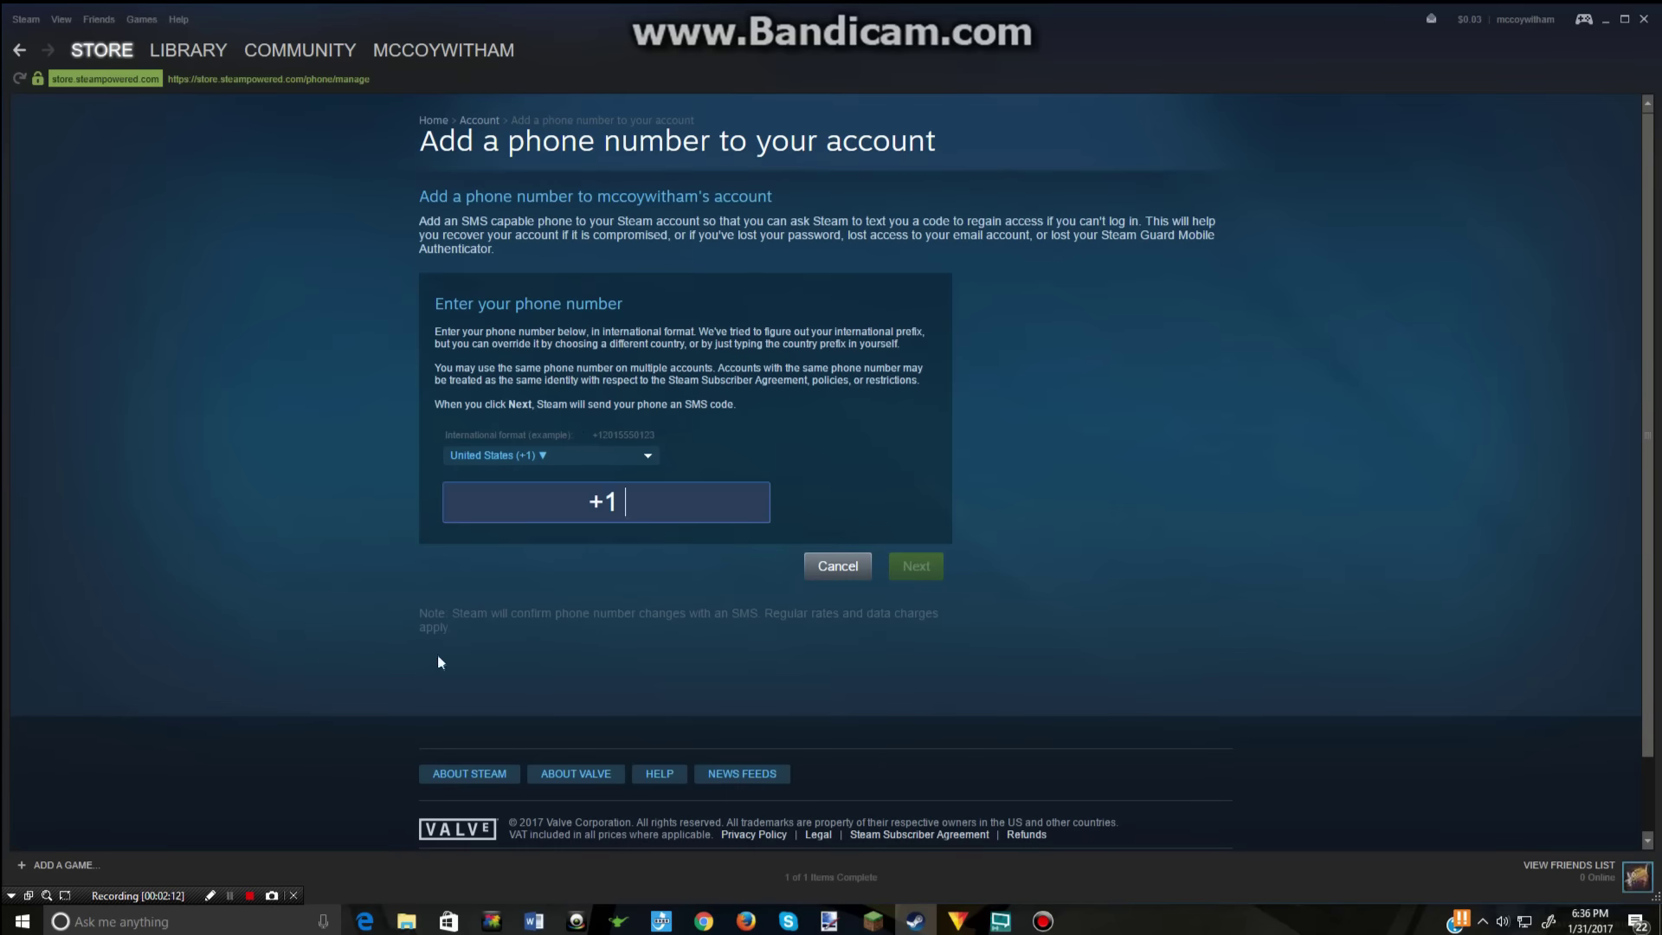
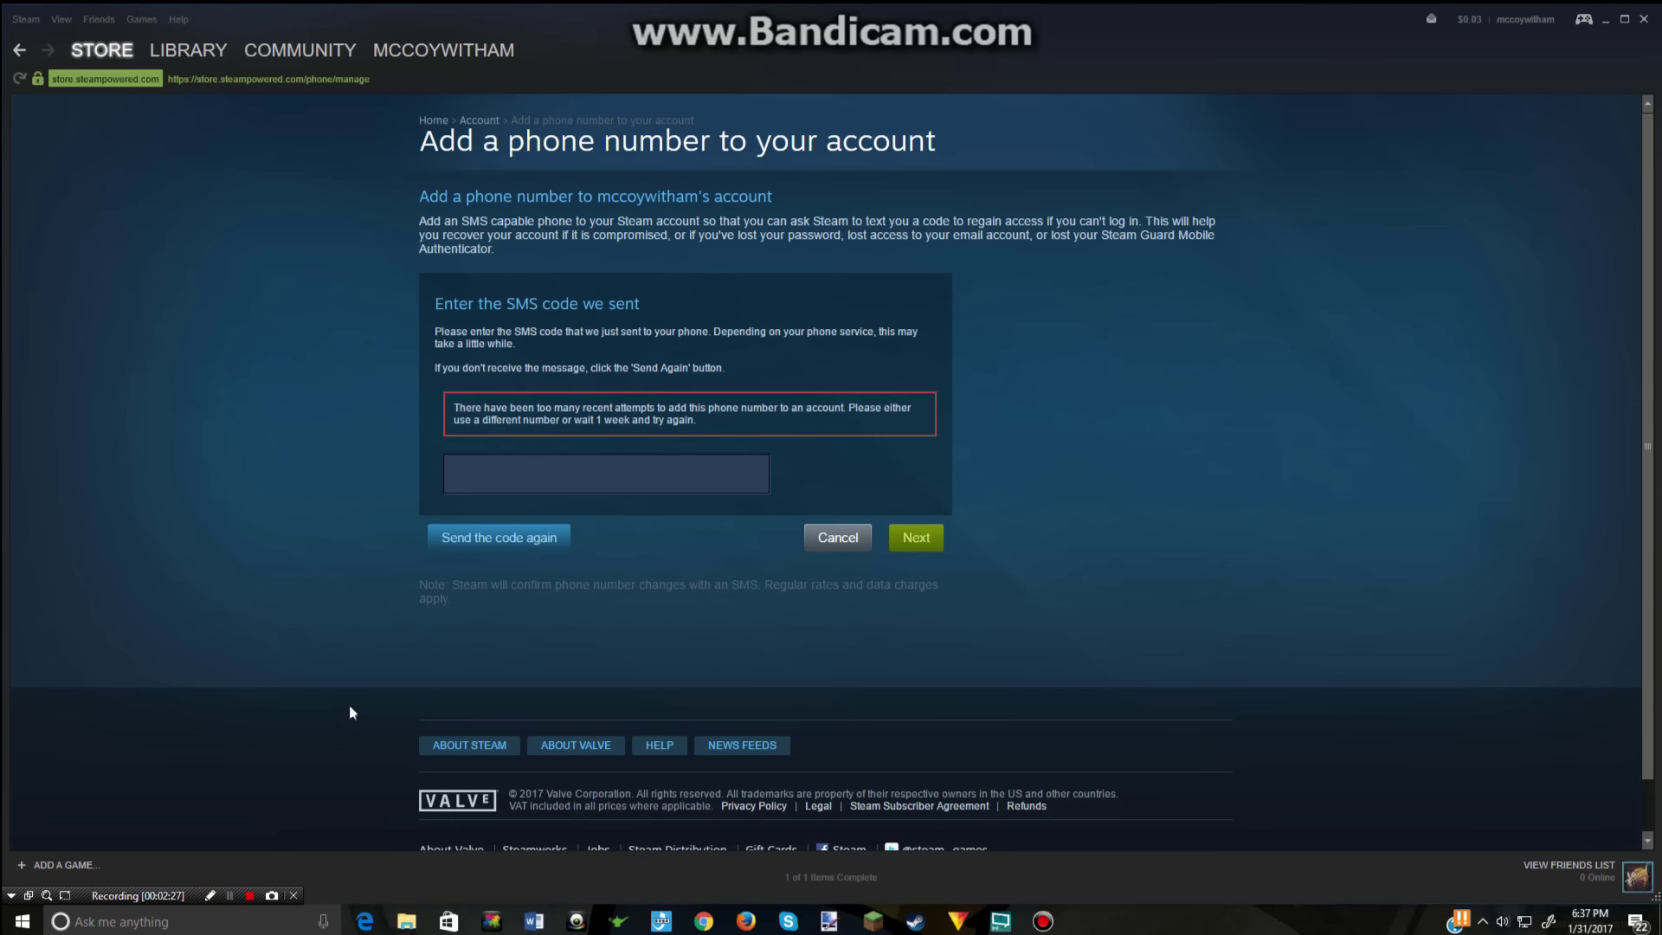
left_click(612, 489)
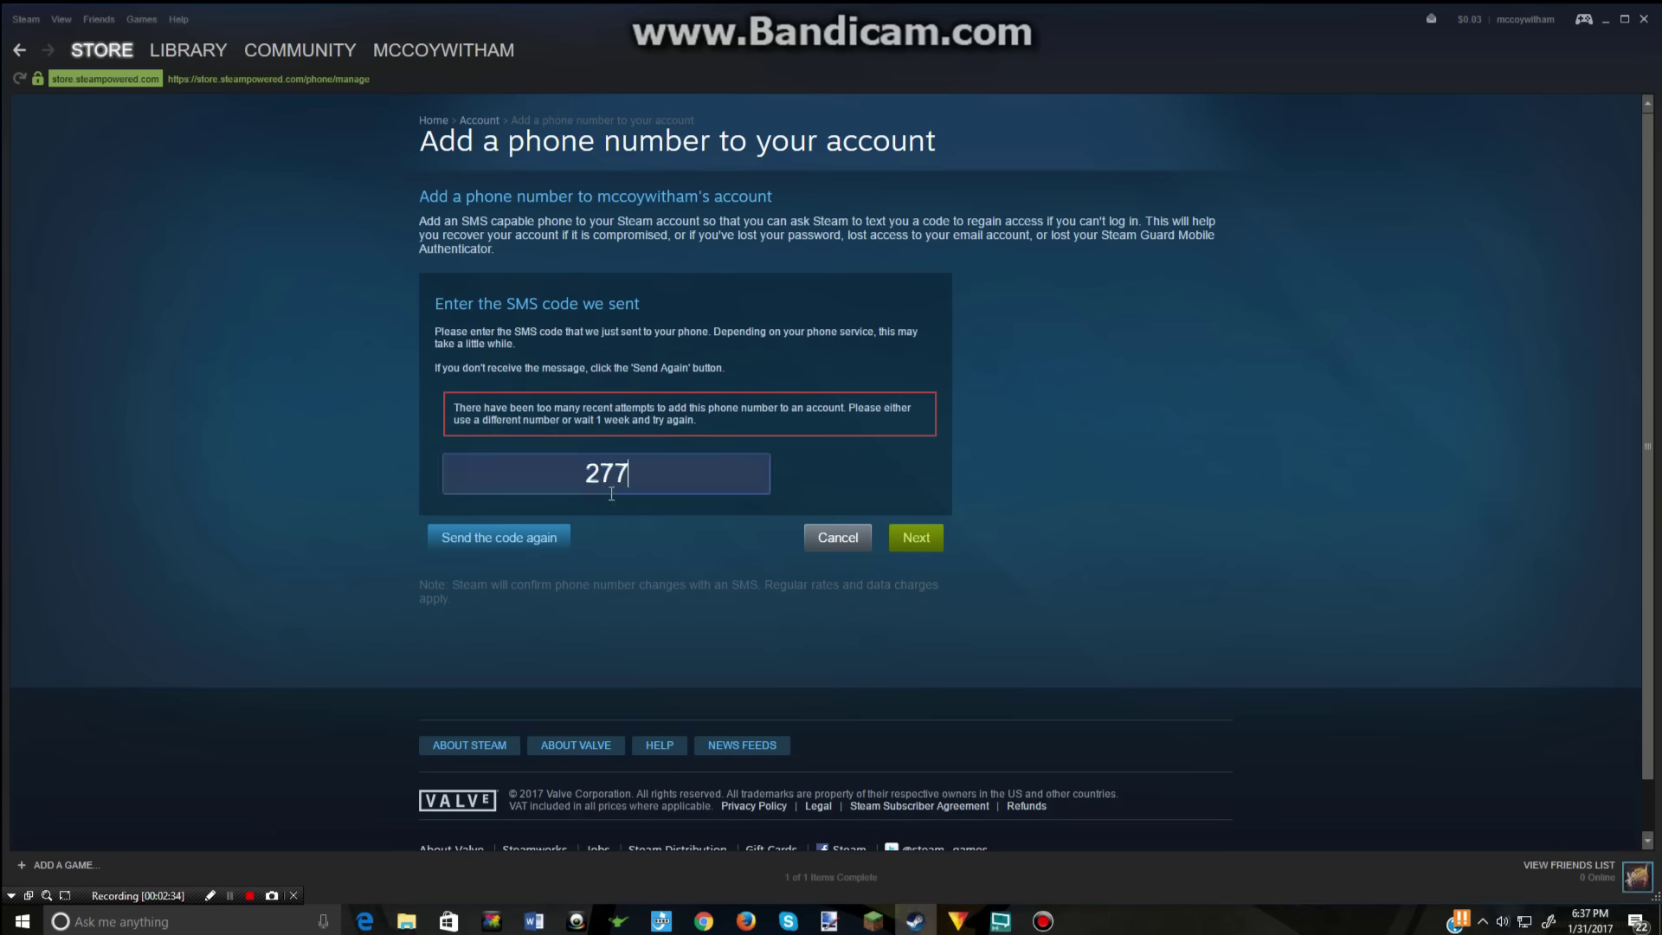
left_click(914, 534)
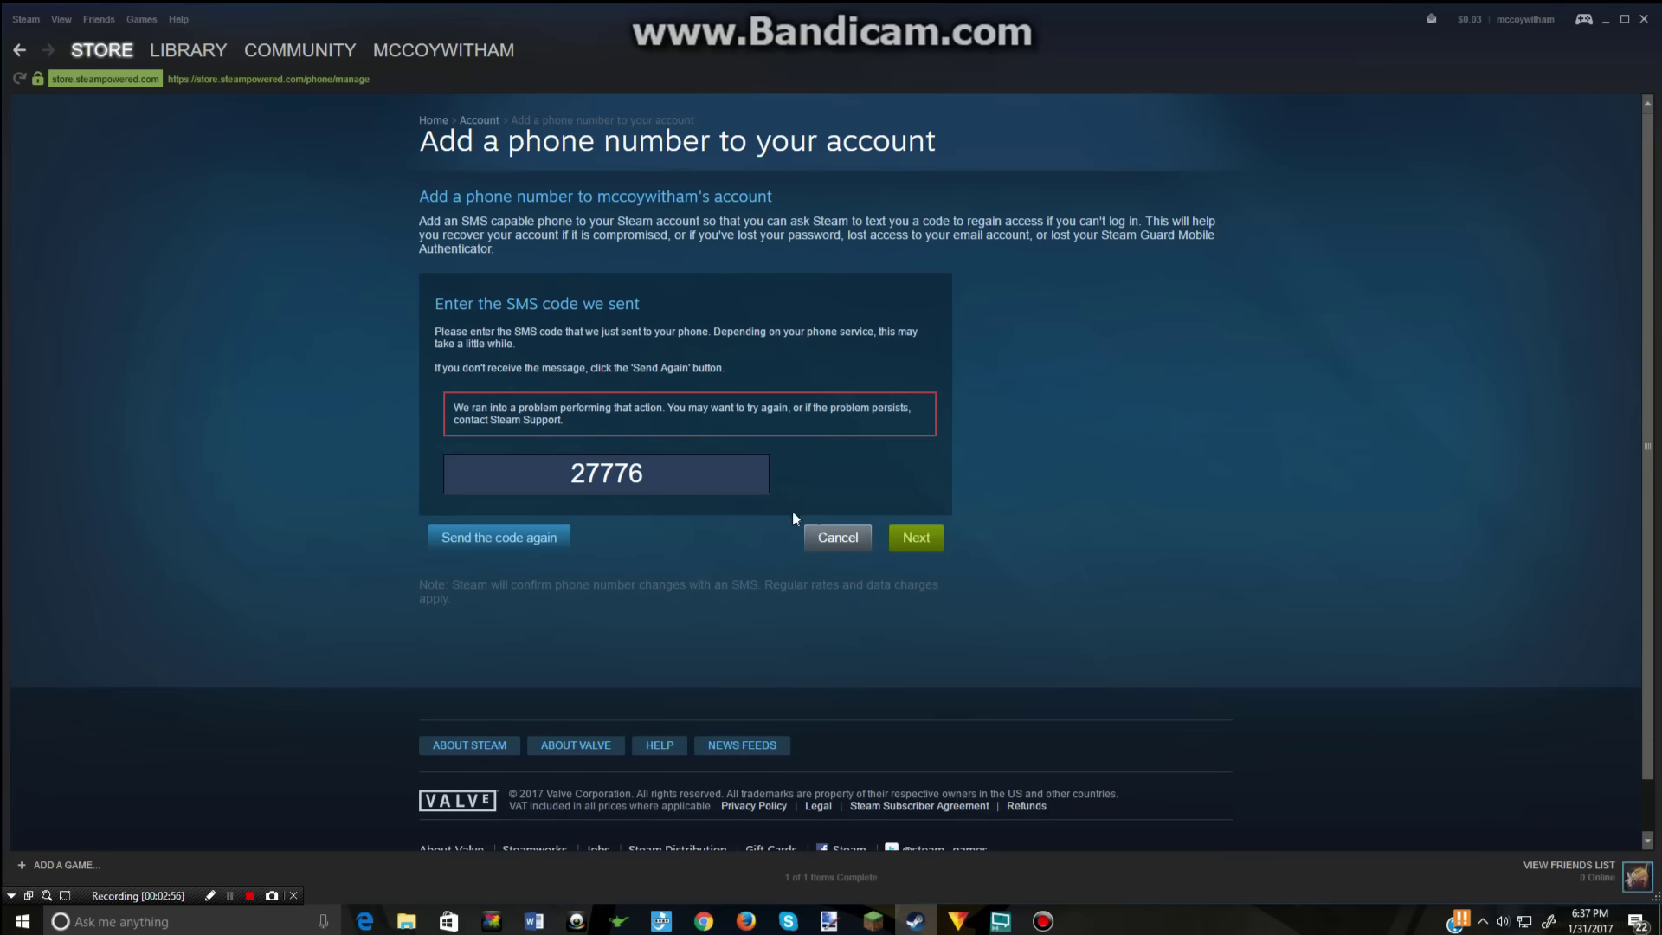
left_click(905, 541)
left_click(903, 543)
left_click(905, 541)
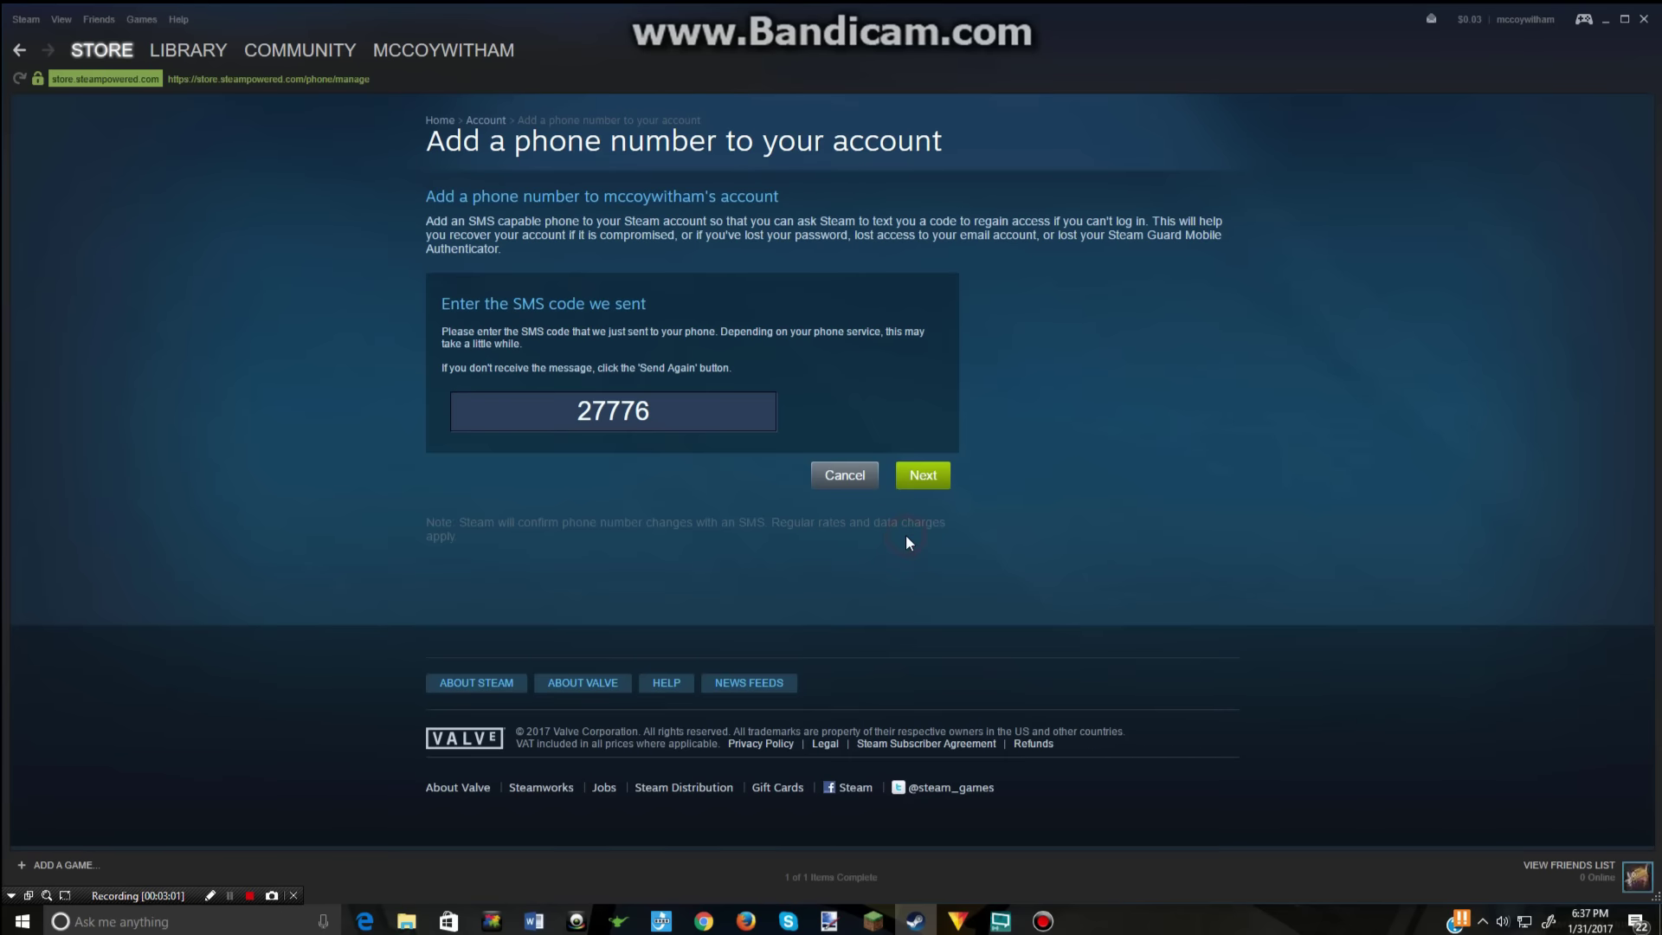
double_click(670, 486)
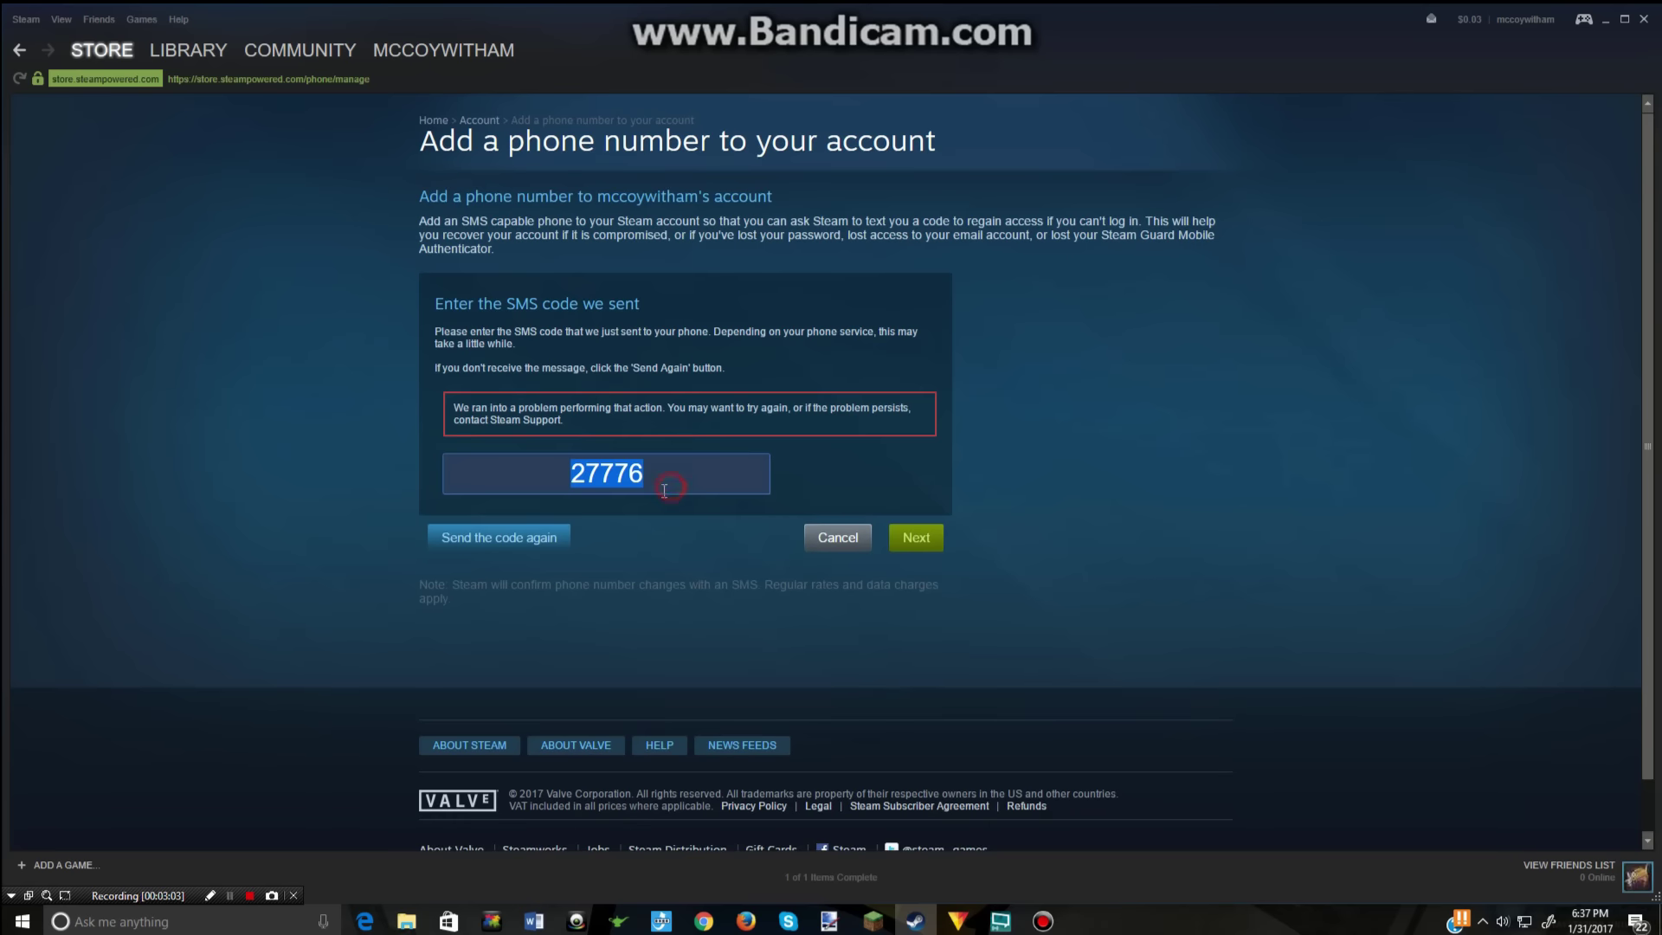
key("Return")
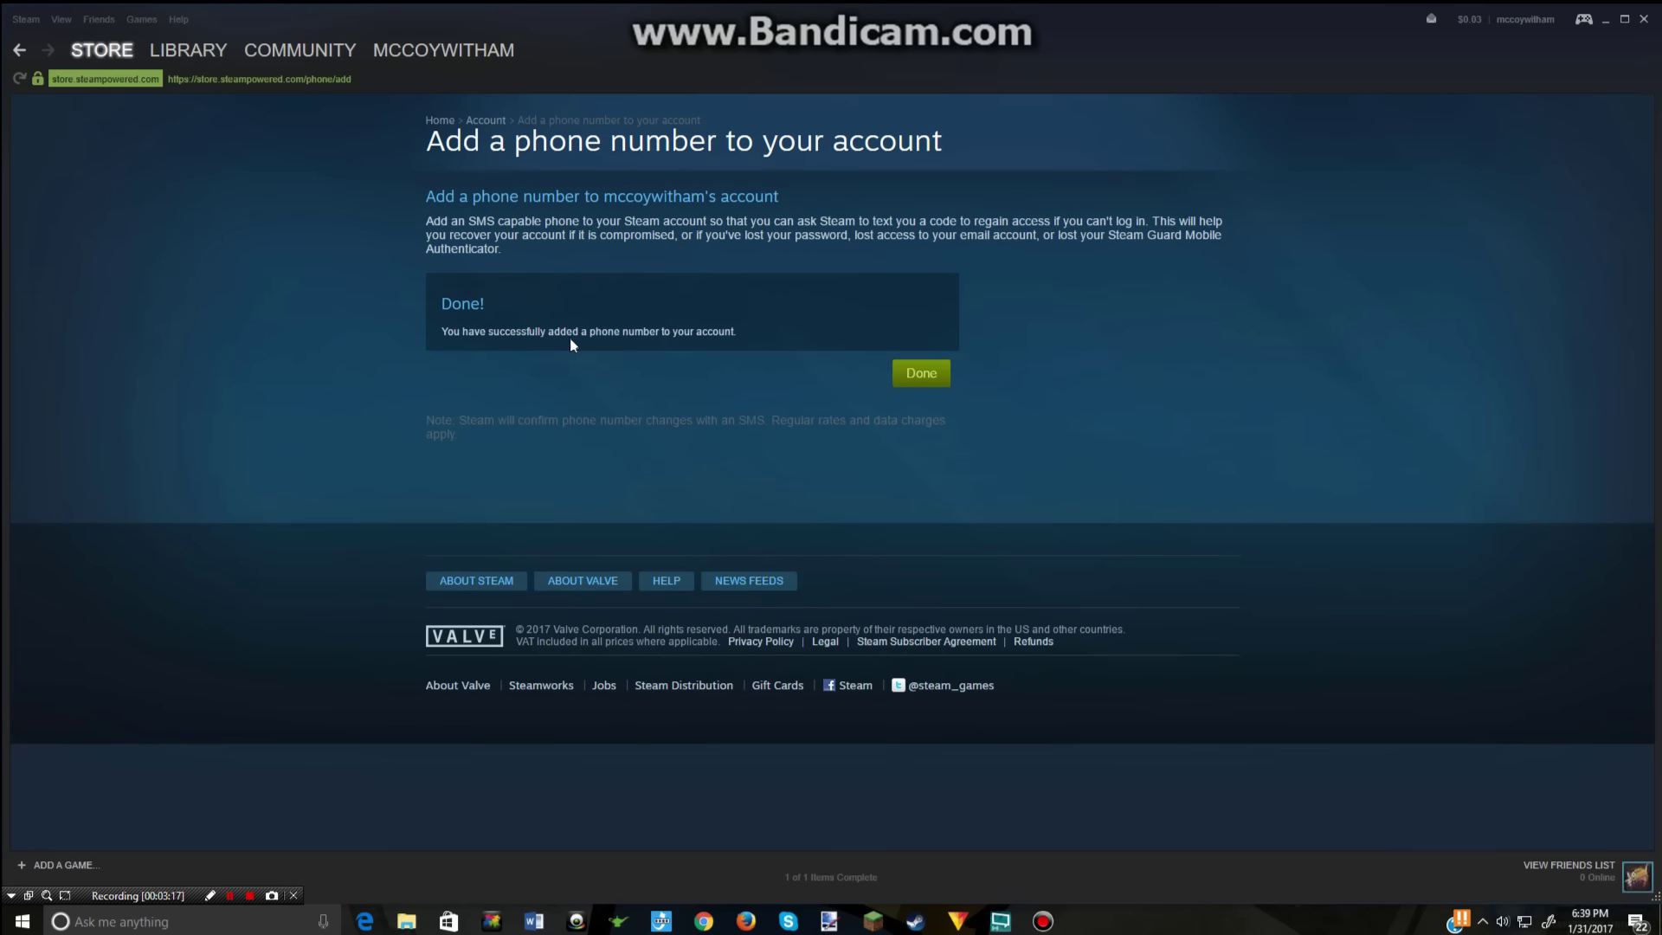
Acknowledge the Done! confirmation and reopen Account Details, now listing the number ending in 27
left_click(906, 379)
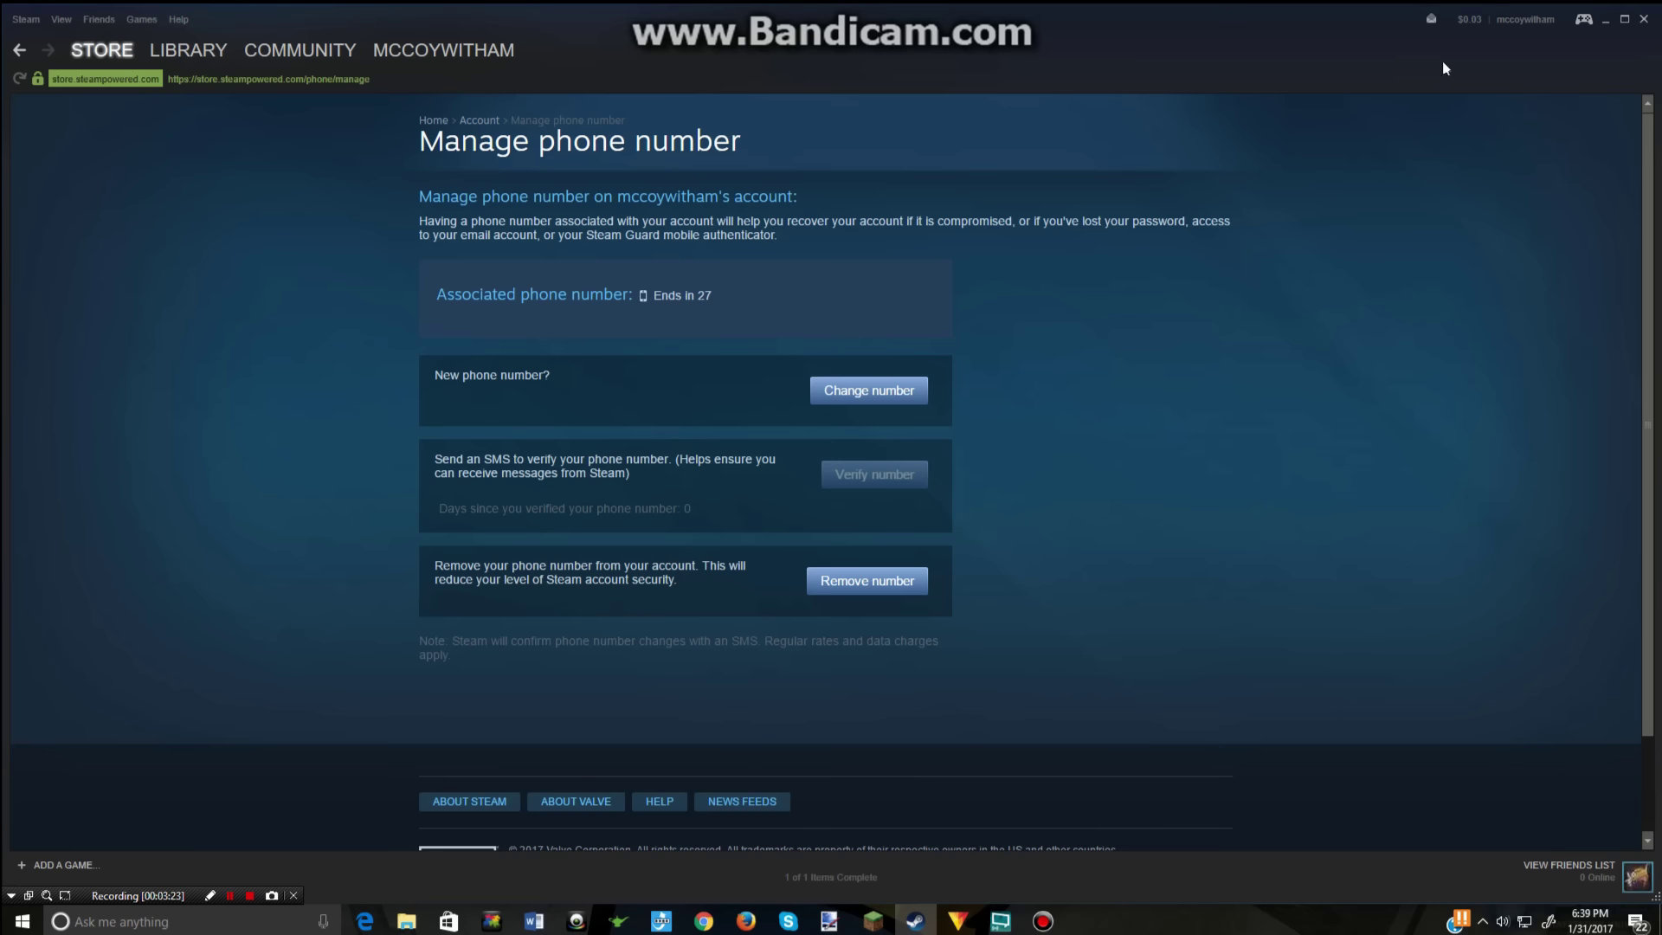
left_click(1505, 30)
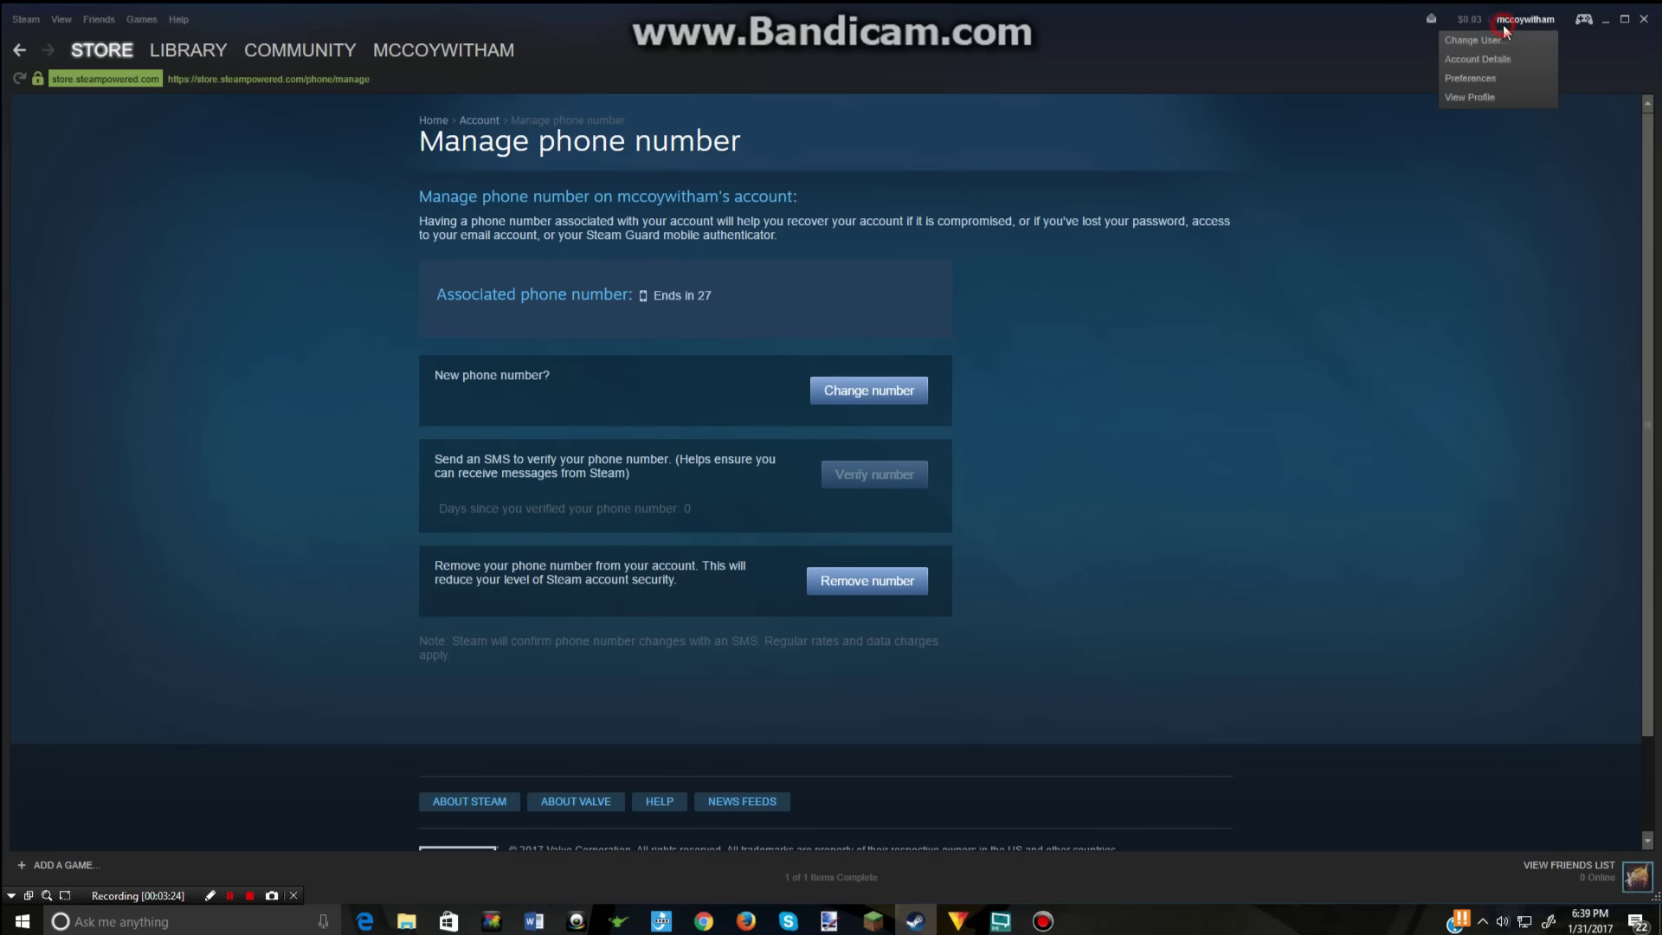
left_click(1493, 69)
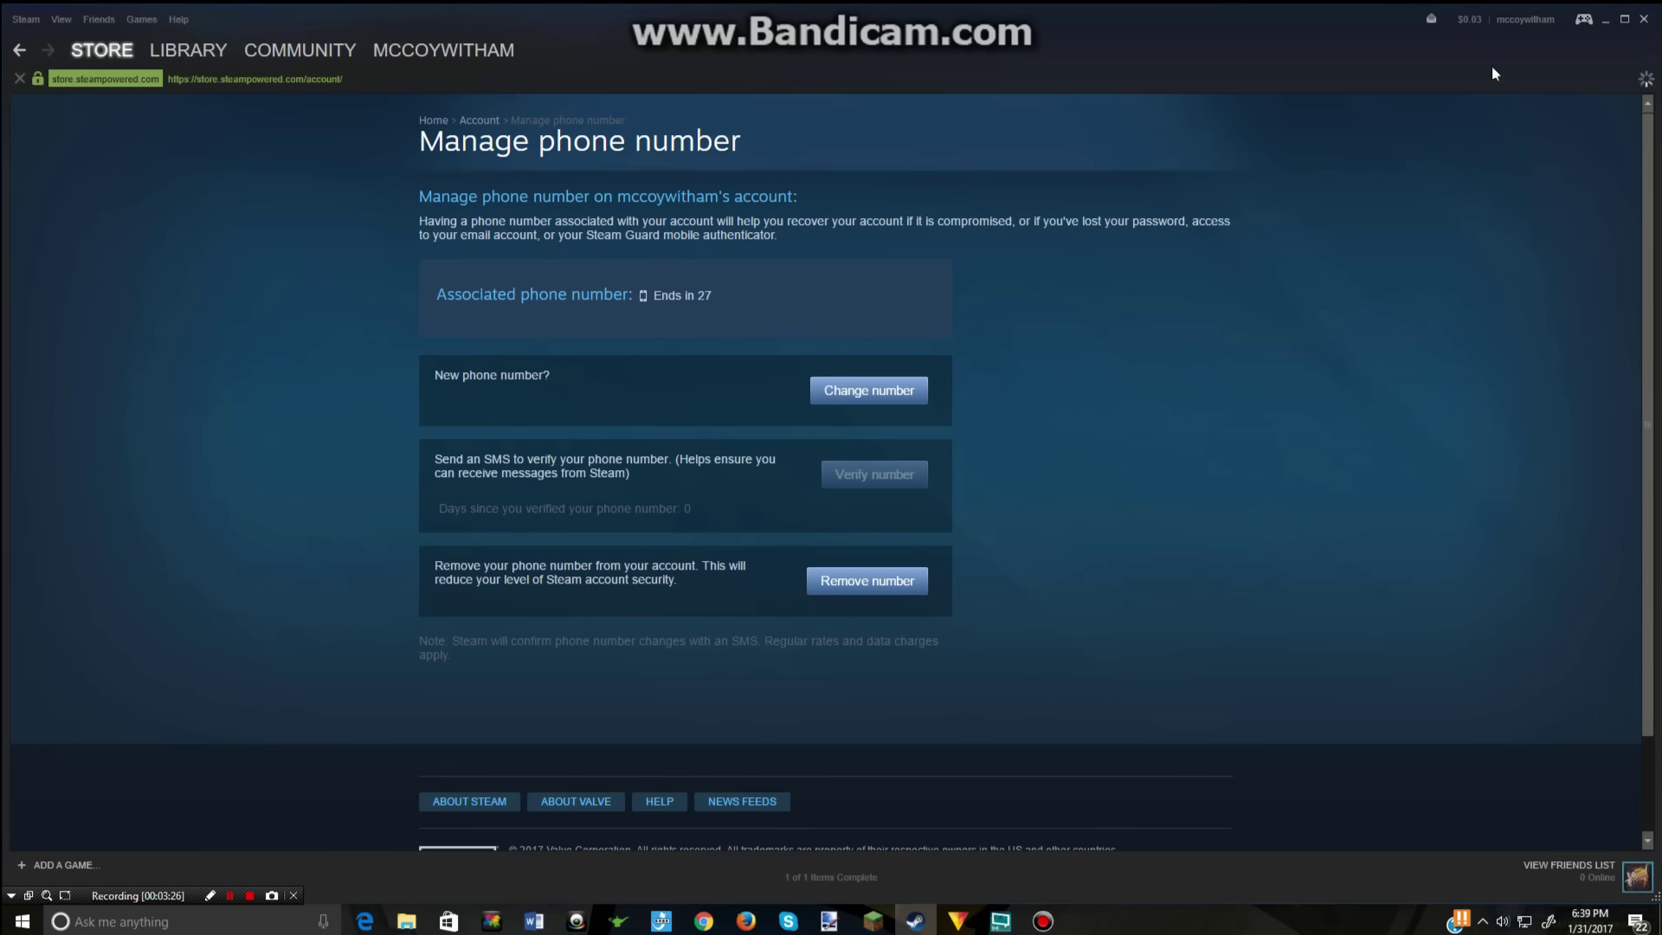